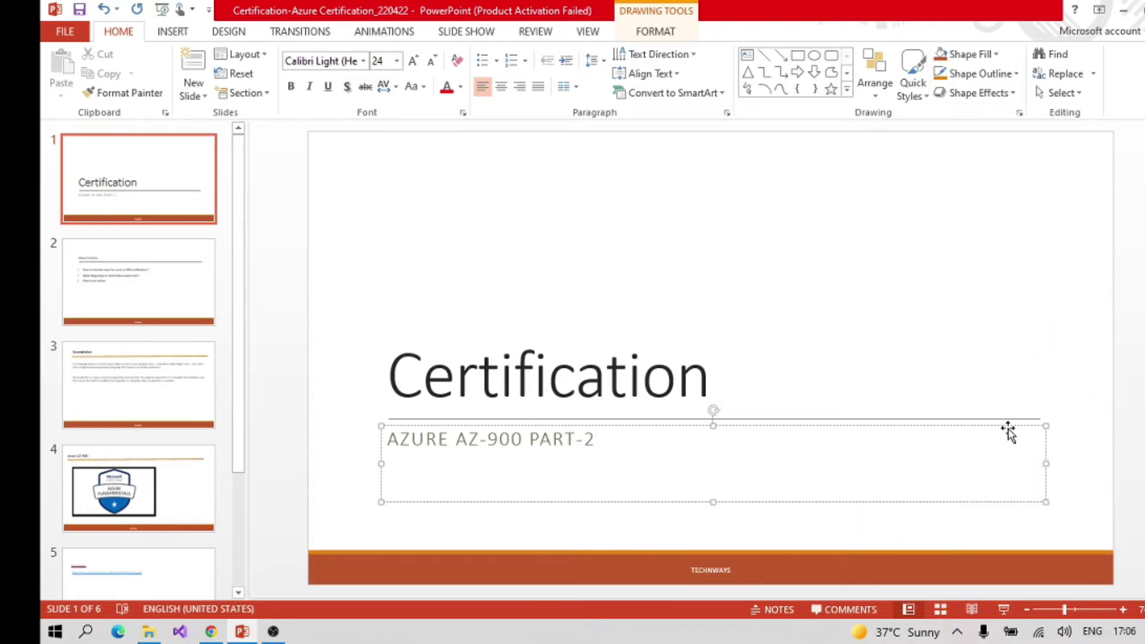
Step: Show the "What to learn" slide of the certification presentation
{"action": "key", "text": "XF86AudioLowerVolume"}
{"action": "key", "text": "XF86AudioRaiseVolume"}
{"action": "left_click", "coordinate": [133, 274]}
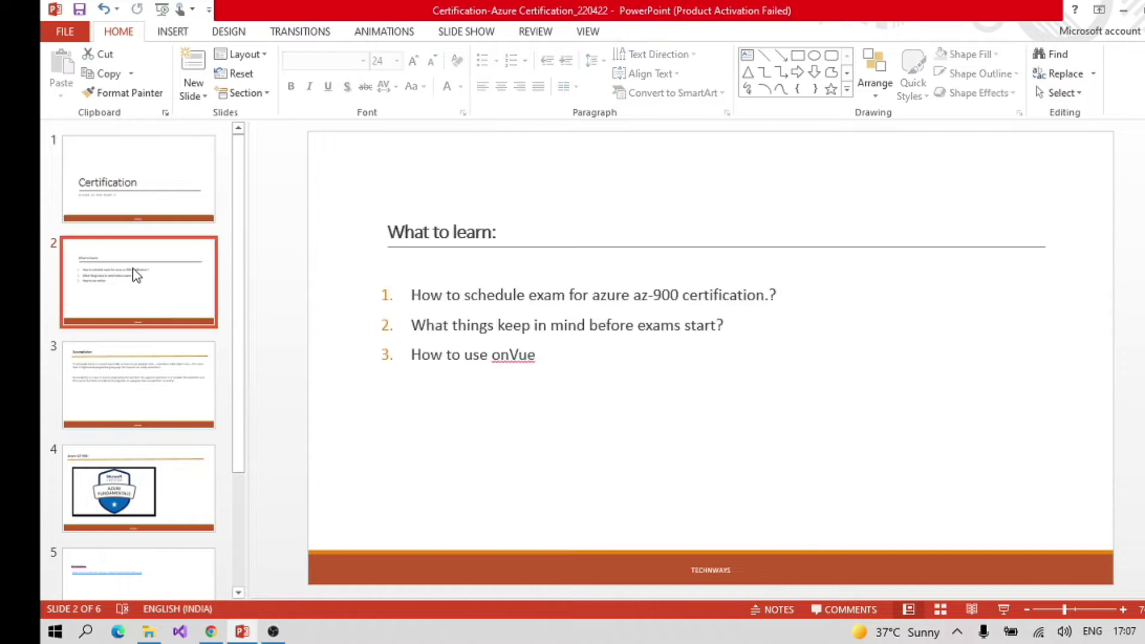
Step: Switch to Chrome and look over the open OnVUE page and the exam confirmation e-mail in Outlook
{"action": "left_click", "coordinate": [212, 632]}
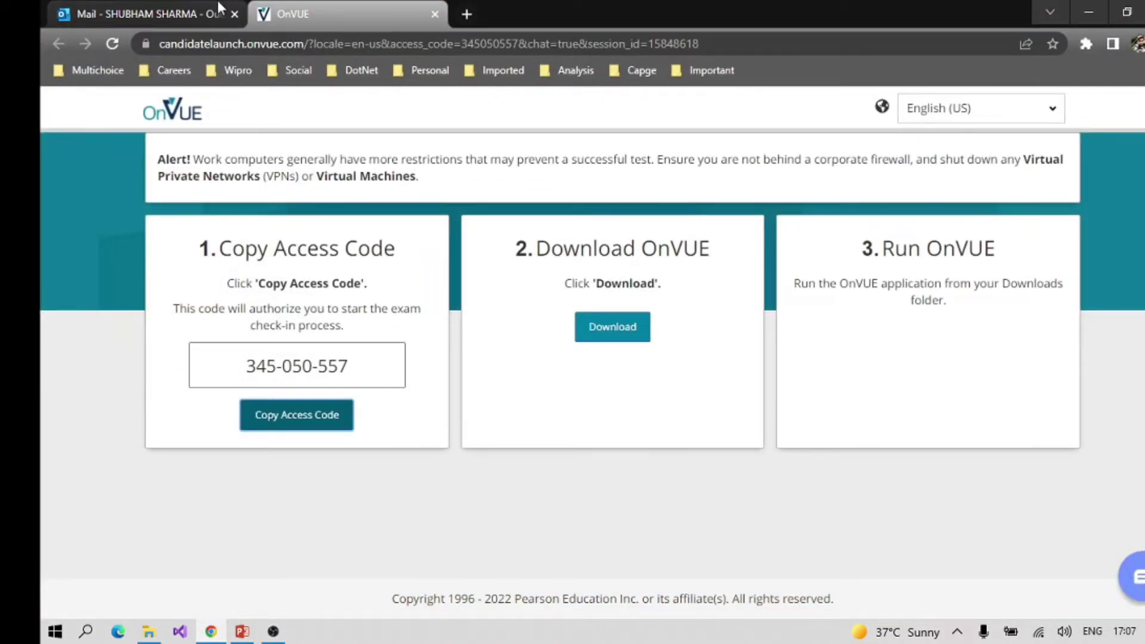
{"action": "left_click", "coordinate": [234, 8]}
{"action": "left_click", "coordinate": [328, 5]}
{"action": "left_click", "coordinate": [182, 8]}
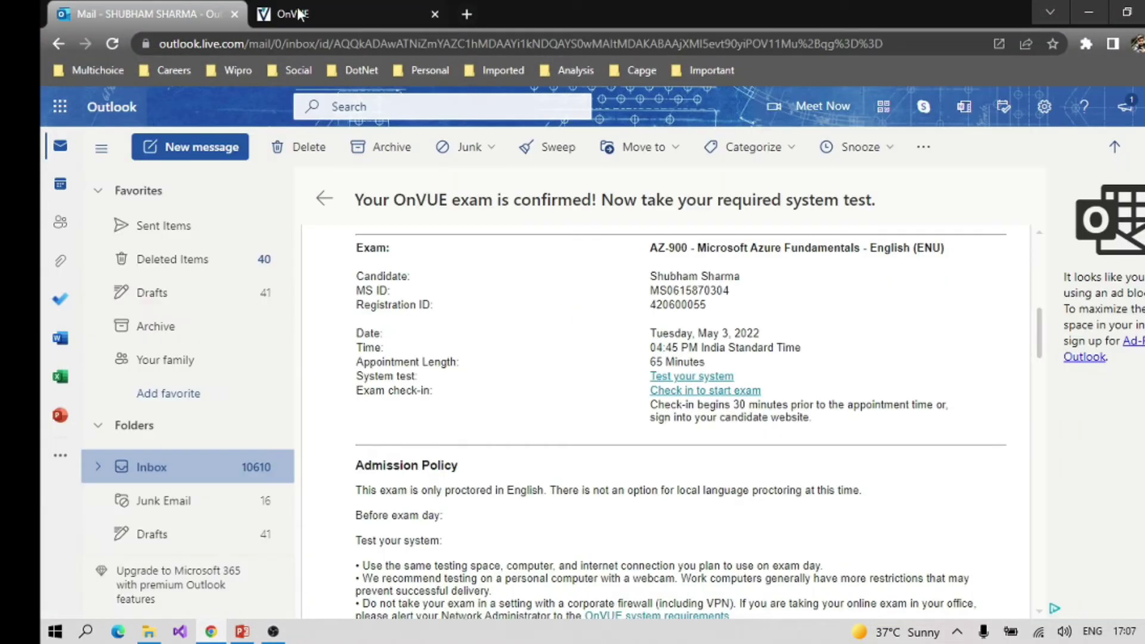
{"action": "left_click", "coordinate": [335, 5]}
{"action": "left_click", "coordinate": [188, 7]}
{"action": "left_click", "coordinate": [295, 4]}
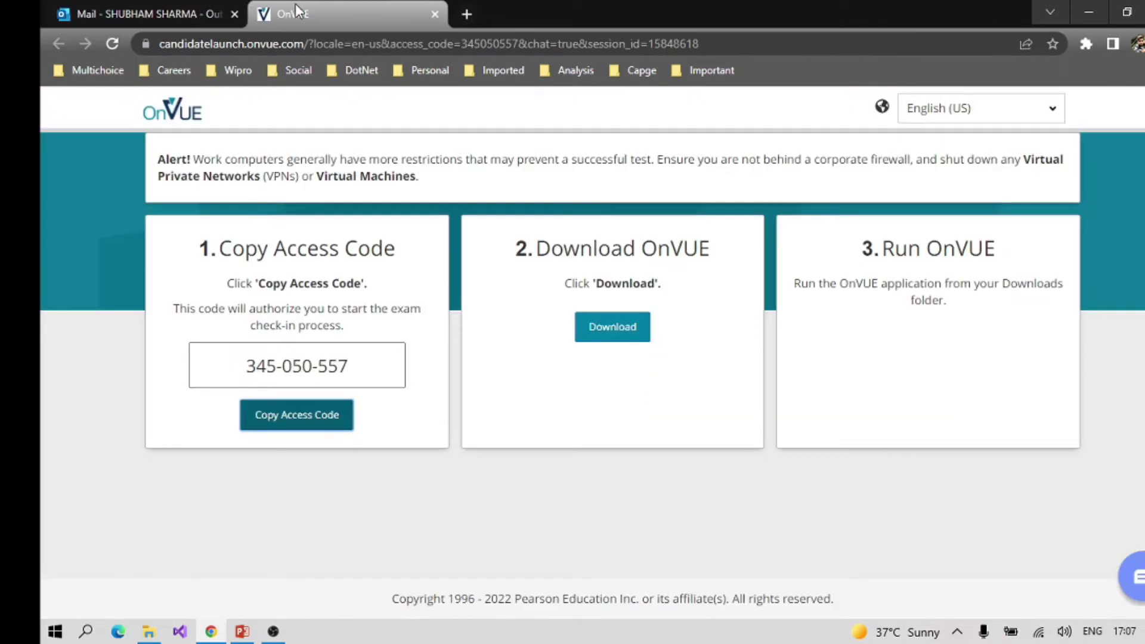
{"action": "left_click", "coordinate": [195, 4]}
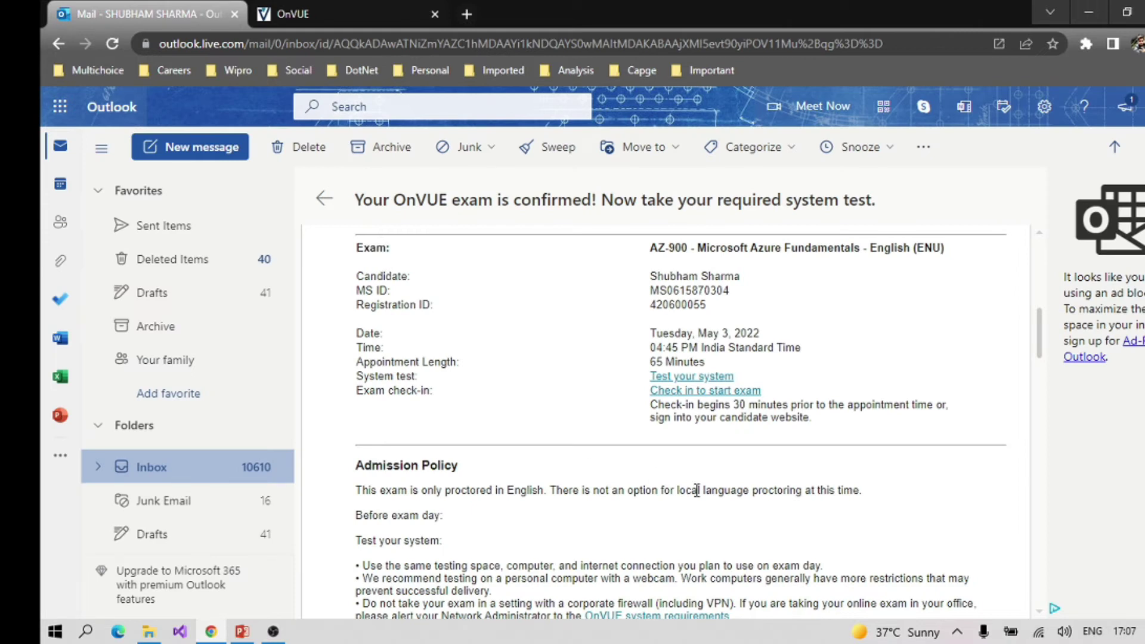
{"action": "scroll", "coordinate": [692, 488], "scroll_direction": "up", "scroll_amount": 5}
{"action": "scroll", "coordinate": [692, 488], "scroll_direction": "down", "scroll_amount": 10}
{"action": "scroll", "coordinate": [692, 487], "scroll_direction": "up", "scroll_amount": 10}
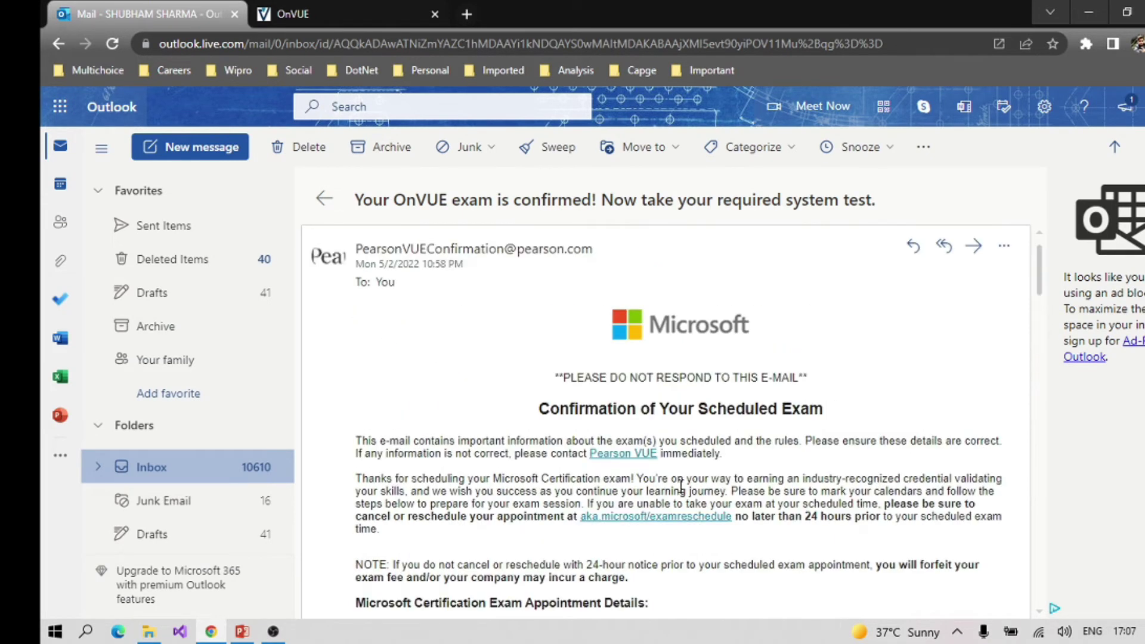
Step: Return to the inbox, reopen the "Your OnVUE exam is confirmed!" e-mail and read its appointment details
{"action": "left_click", "coordinate": [324, 198]}
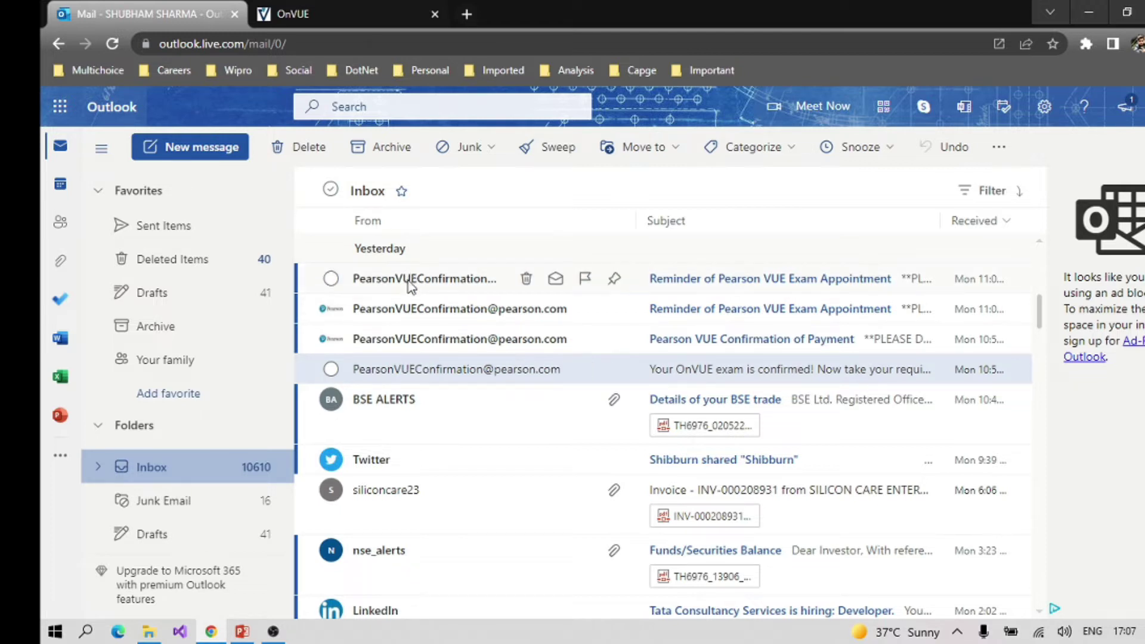
{"action": "left_click", "coordinate": [489, 370]}
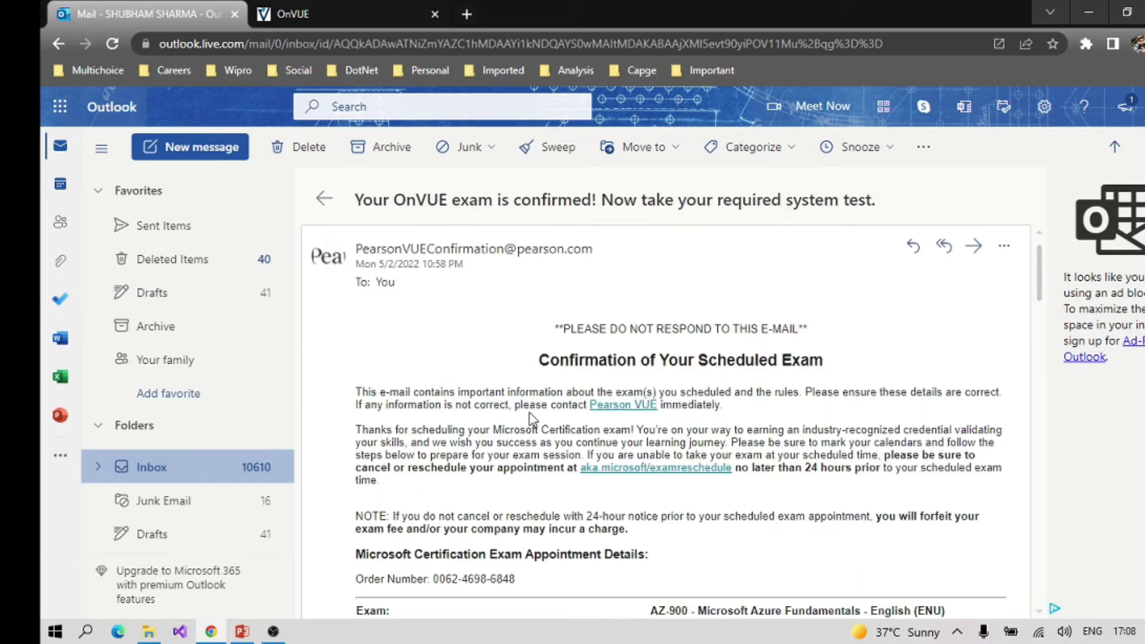
{"action": "scroll", "coordinate": [537, 418], "scroll_direction": "down", "scroll_amount": 5}
{"action": "scroll", "coordinate": [549, 424], "scroll_direction": "up", "scroll_amount": 5}
{"action": "scroll", "coordinate": [674, 430], "scroll_direction": "down", "scroll_amount": 5}
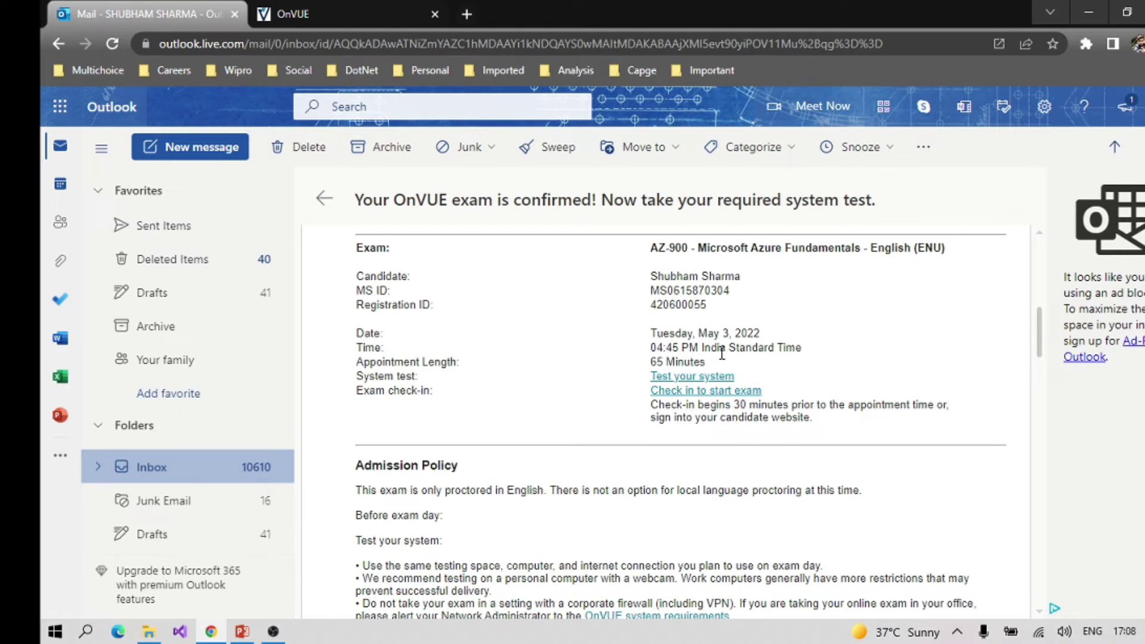
Step: Highlight the appointment time in the confirmation e-mail and examine the system test and exam check-in details
{"action": "left_click_drag", "start_coordinate": [650, 349], "coordinate": [809, 356]}
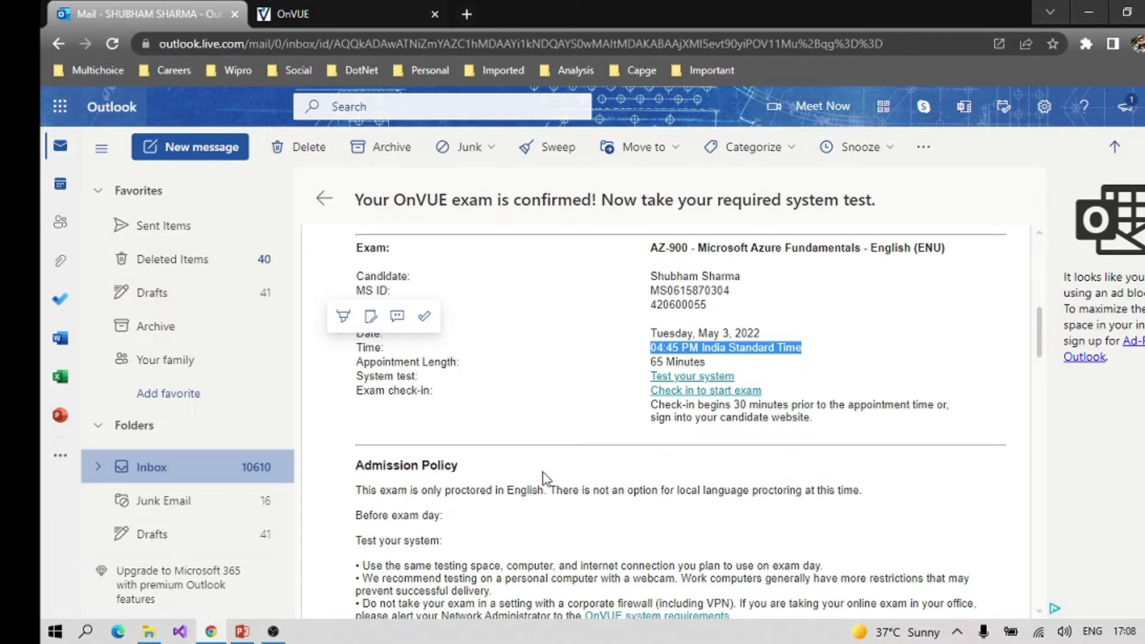
{"action": "left_click", "coordinate": [608, 493]}
{"action": "scroll", "coordinate": [604, 493], "scroll_direction": "down", "scroll_amount": 10}
{"action": "scroll", "coordinate": [600, 481], "scroll_direction": "up", "scroll_amount": 20}
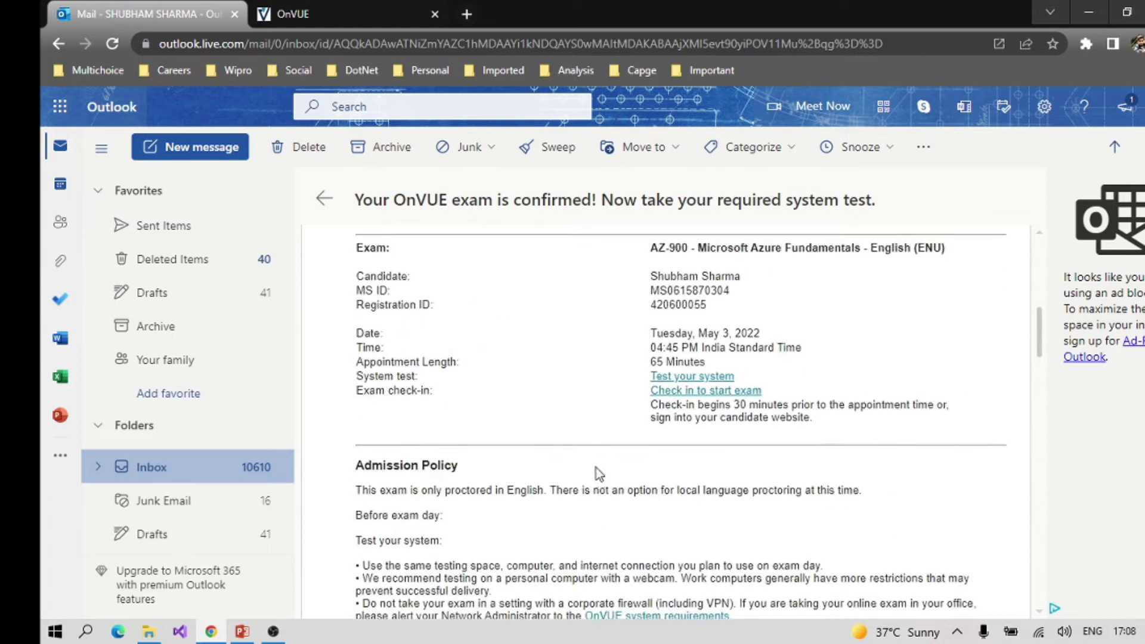
{"action": "scroll", "coordinate": [581, 465], "scroll_direction": "down", "scroll_amount": 10}
{"action": "scroll", "coordinate": [578, 463], "scroll_direction": "up", "scroll_amount": 5}
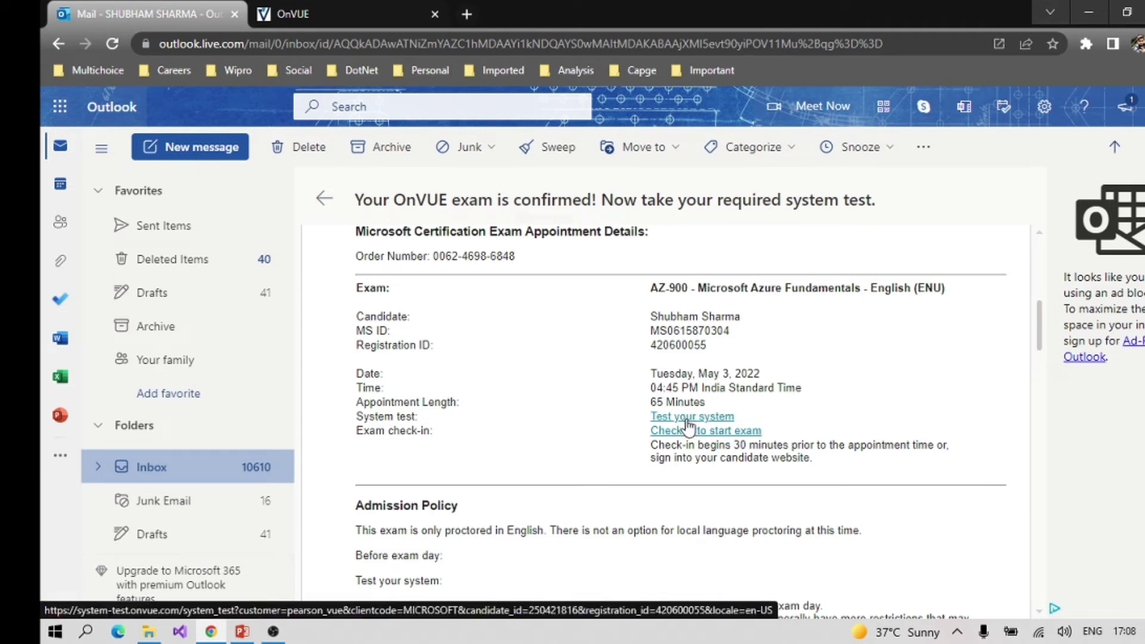
Step: Copy the access code from the already open OnVUE check-in page and return to the confirmation e-mail
{"action": "left_click", "coordinate": [333, 6]}
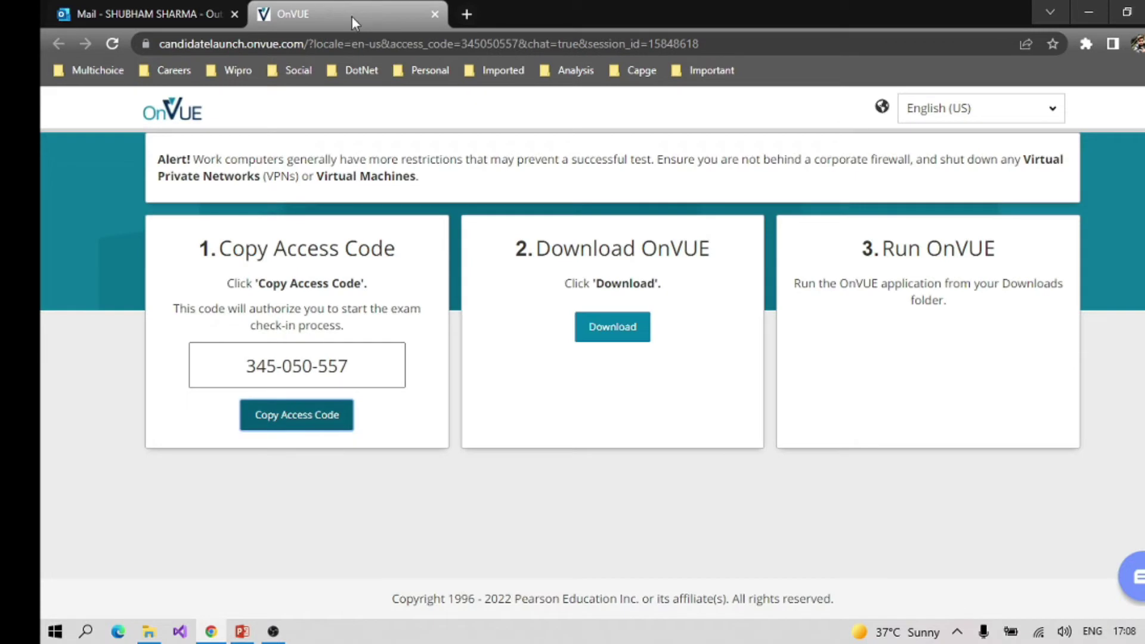
{"action": "left_click", "coordinate": [306, 418]}
{"action": "left_click", "coordinate": [116, 13]}
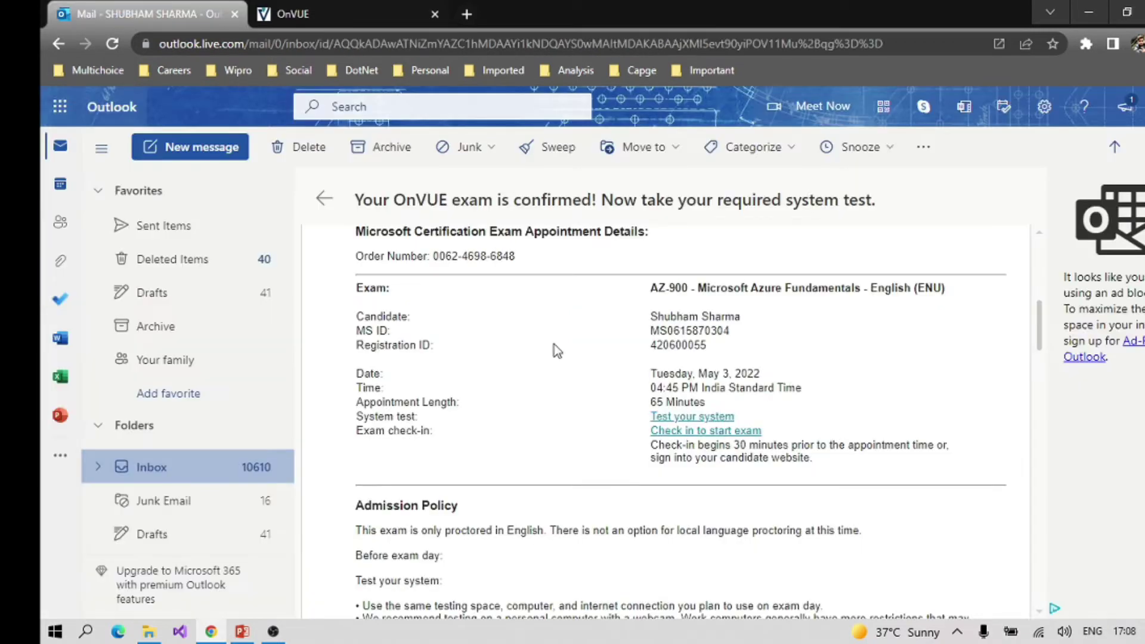
Step: Open the system test page linked in the confirmation e-mail in place of the old OnVUE page, and copy its access code
{"action": "left_click", "coordinate": [700, 417]}
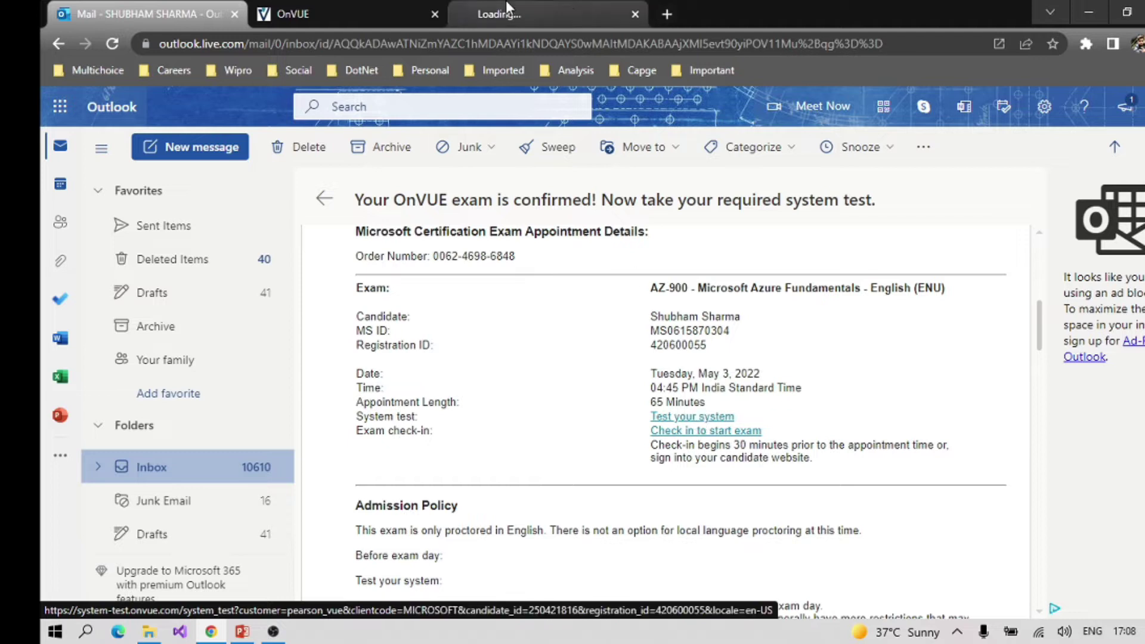
{"action": "left_click", "coordinate": [435, 14]}
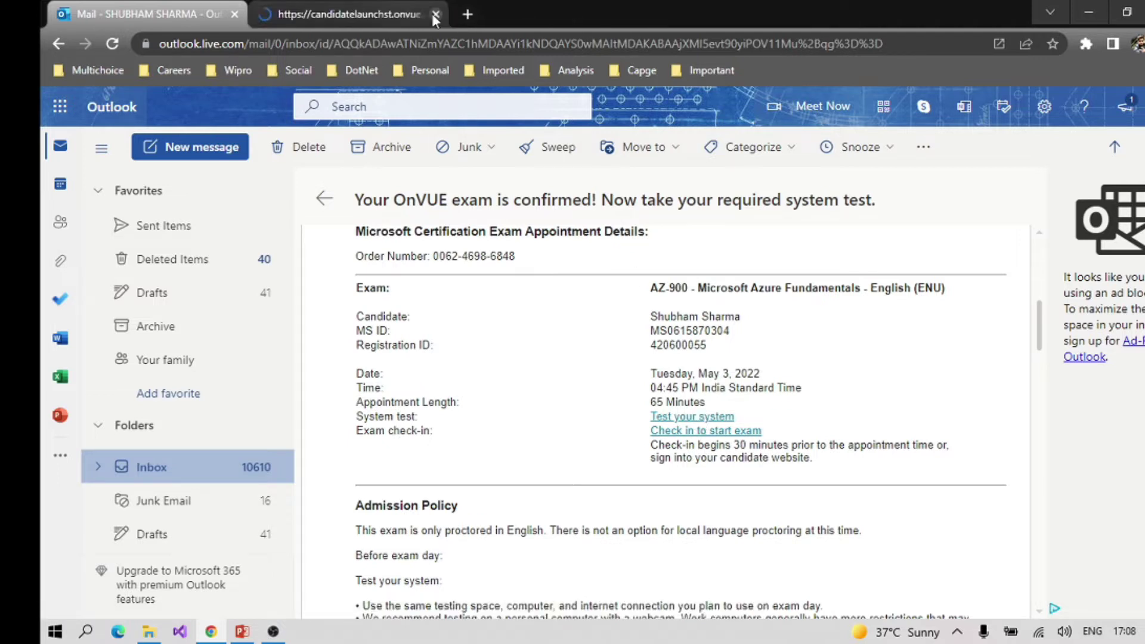
{"action": "left_click", "coordinate": [349, 11]}
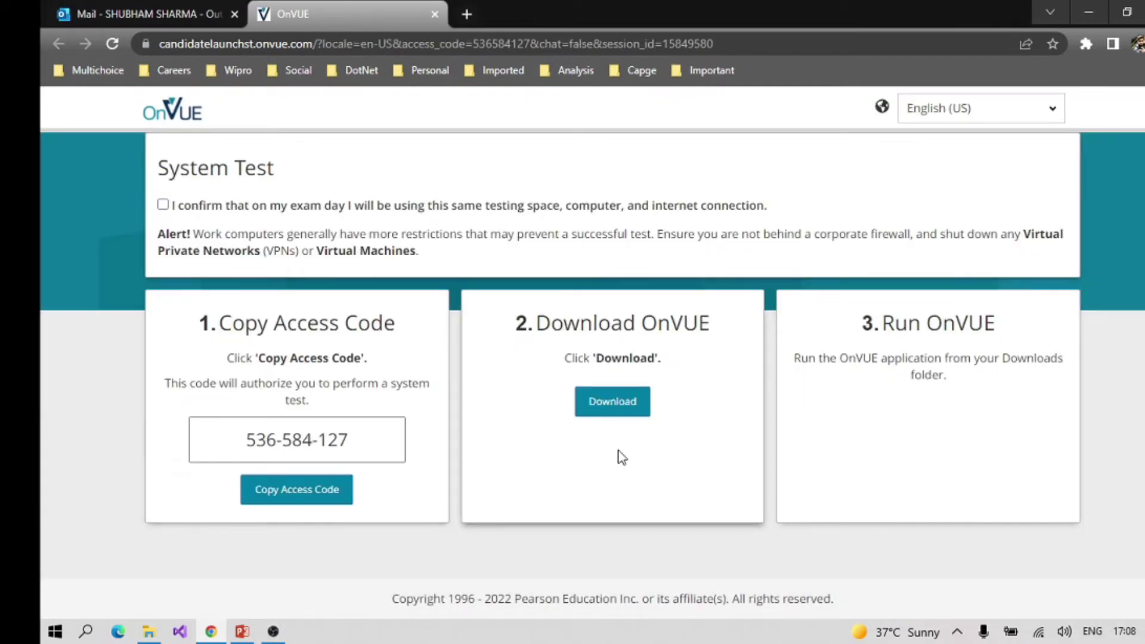
{"action": "left_click_drag", "start_coordinate": [363, 449], "coordinate": [241, 443]}
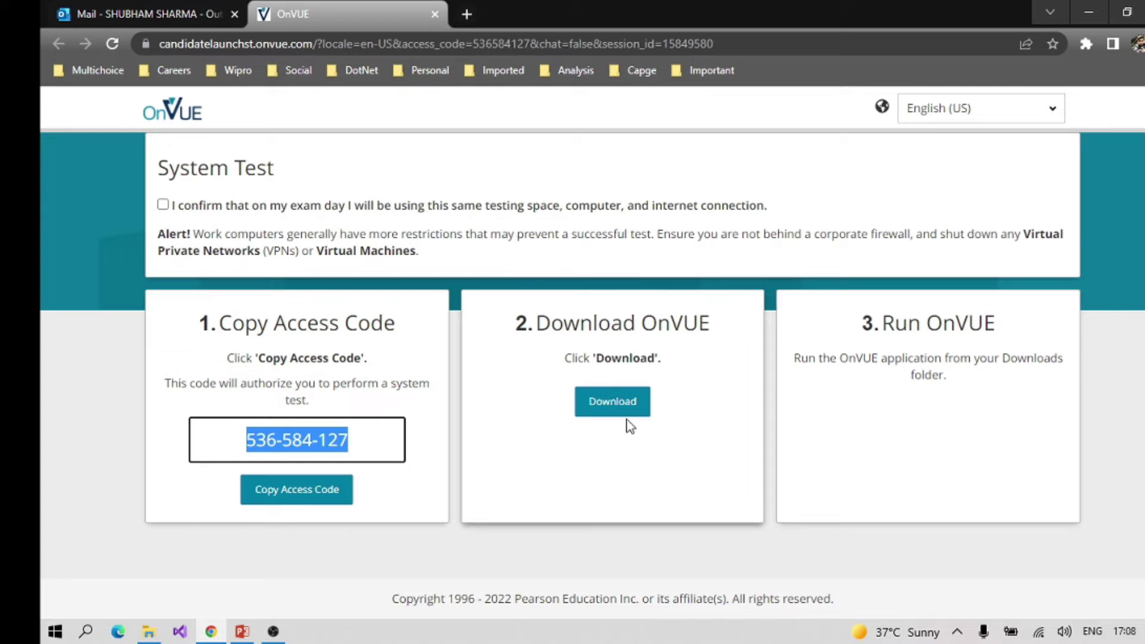
Step: Search Windows for "onvue" and launch OnVUE-22.16.54.exe
{"action": "left_click", "coordinate": [85, 631]}
{"action": "type", "text": "d"}
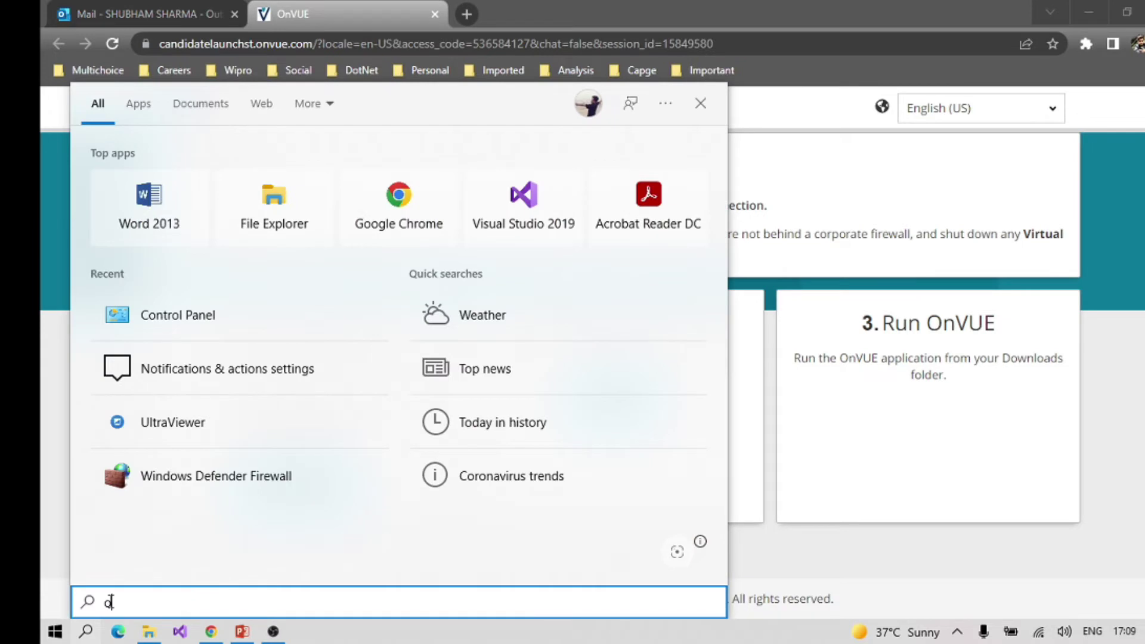
{"action": "type", "text": "nvue"}
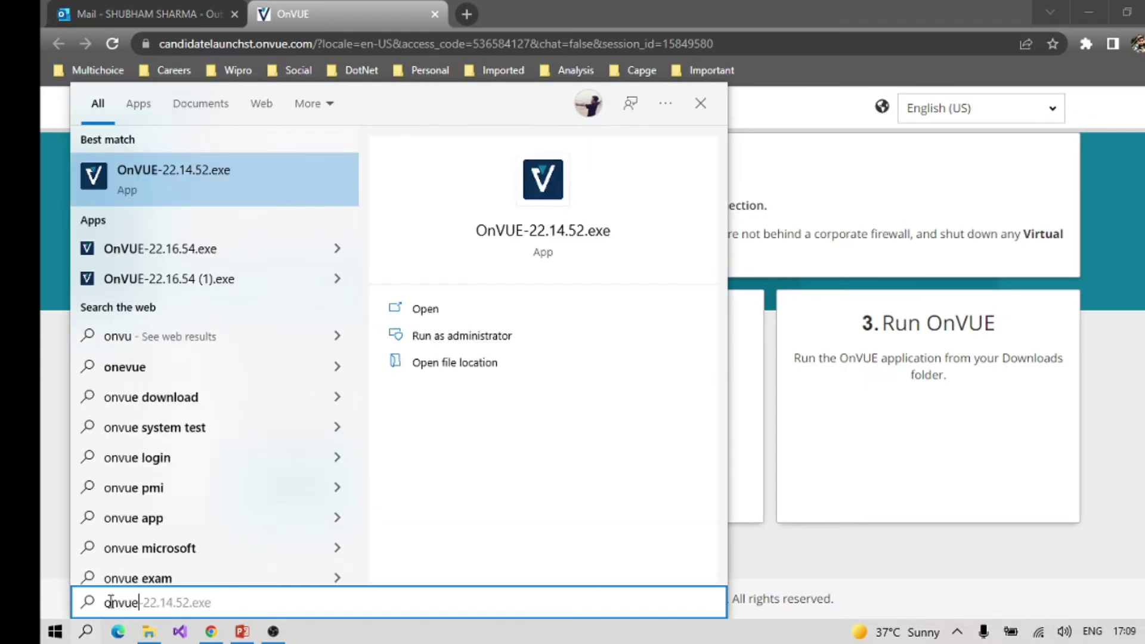
{"action": "left_click", "coordinate": [190, 255]}
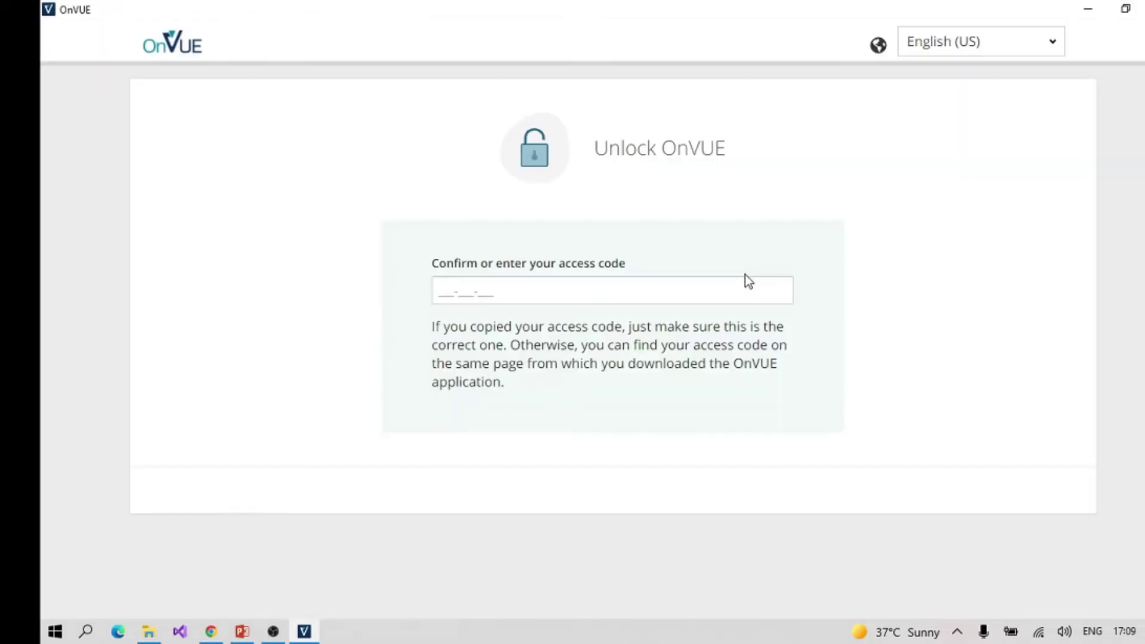
Step: Replace the prefilled access code with the copied system test access code and continue to the equipment checks
{"action": "left_click_drag", "start_coordinate": [539, 294], "coordinate": [317, 299]}
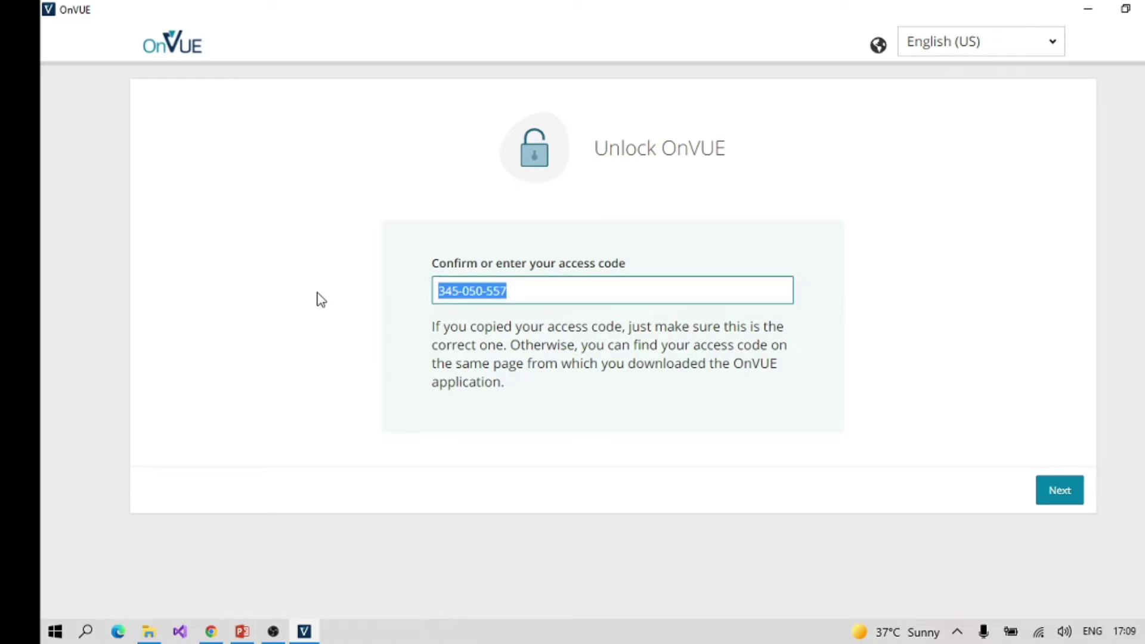
{"action": "key", "text": "ctrl+v"}
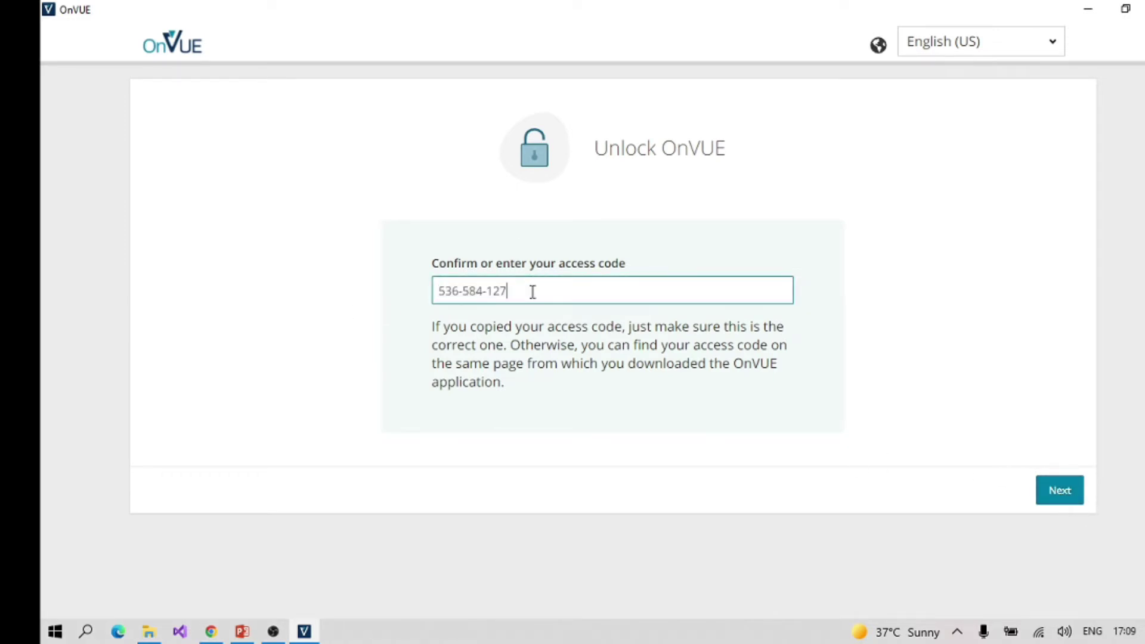
{"action": "left_click", "coordinate": [1057, 491]}
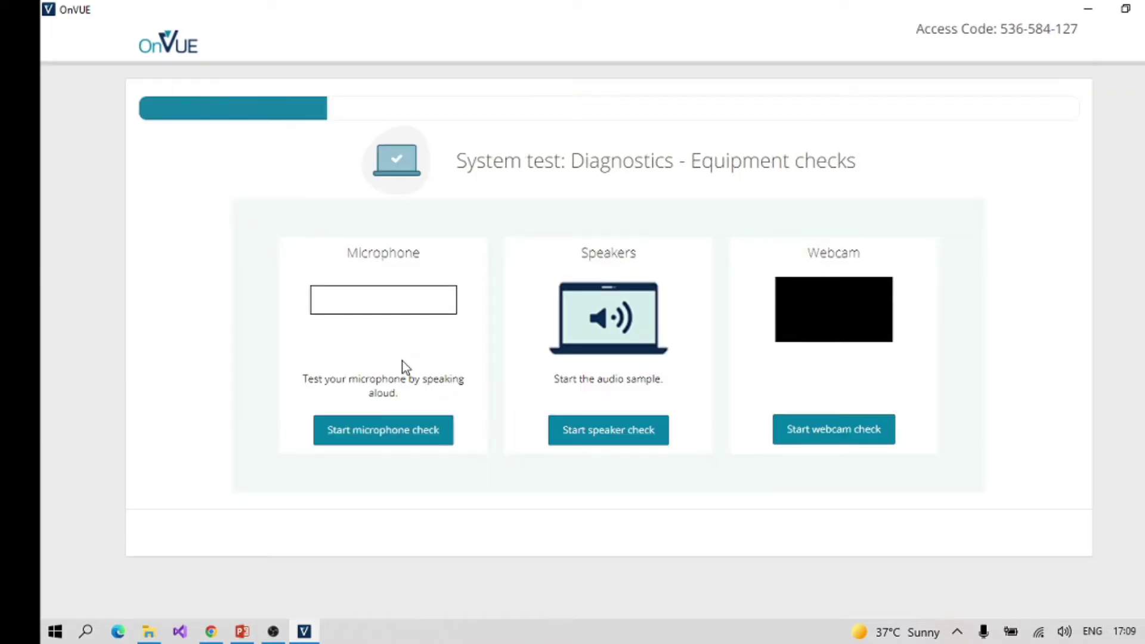
Step: Run the microphone, speaker and webcam checks, answering Yes to hearing the music, and proceed to the network check
{"action": "left_click", "coordinate": [389, 438]}
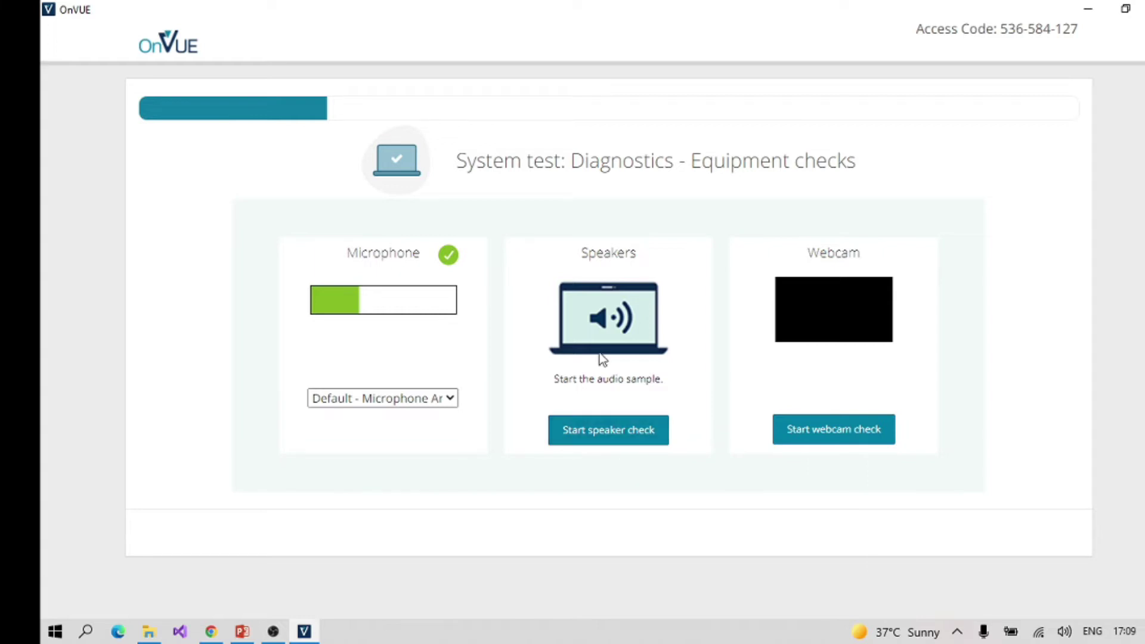
{"action": "left_click", "coordinate": [605, 441]}
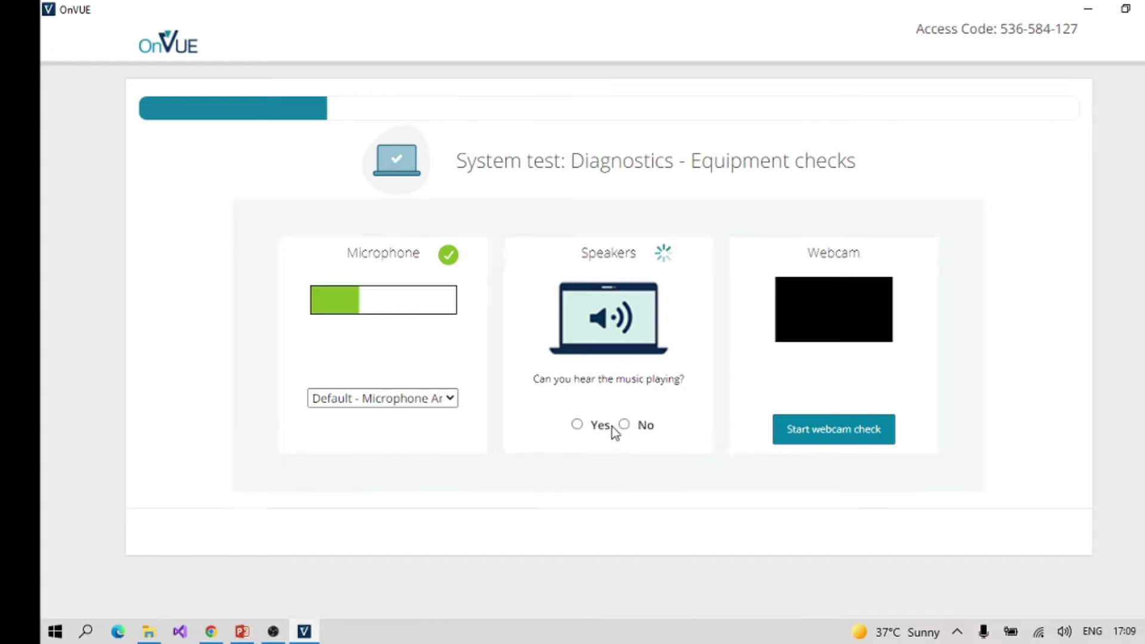
{"action": "left_click", "coordinate": [579, 426]}
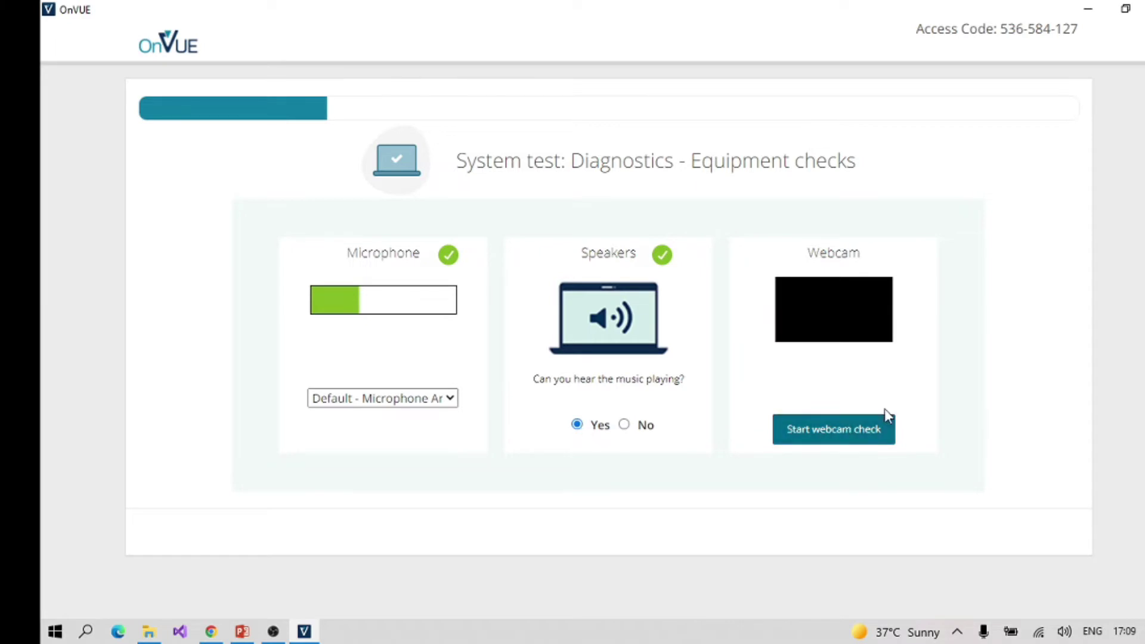
{"action": "left_click", "coordinate": [834, 439]}
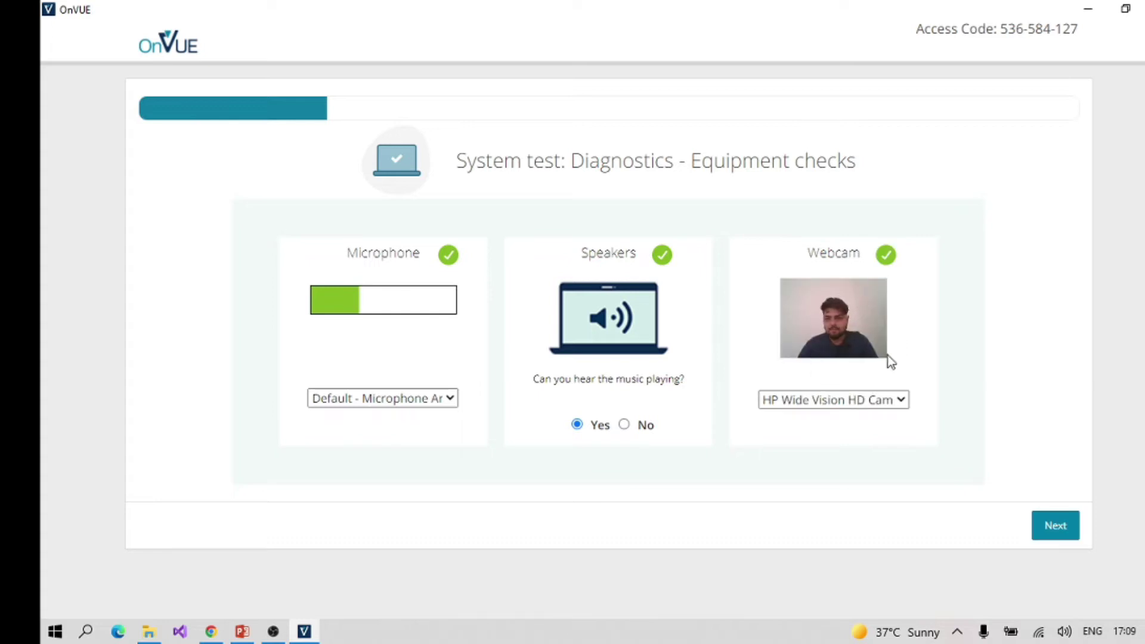
{"action": "left_click", "coordinate": [1054, 529]}
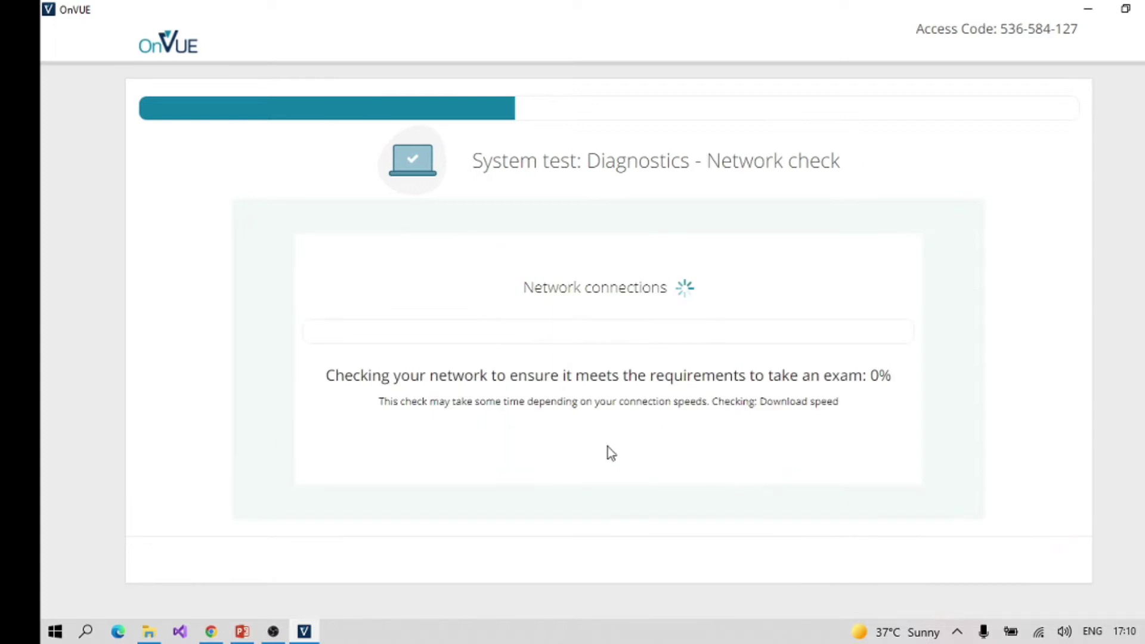
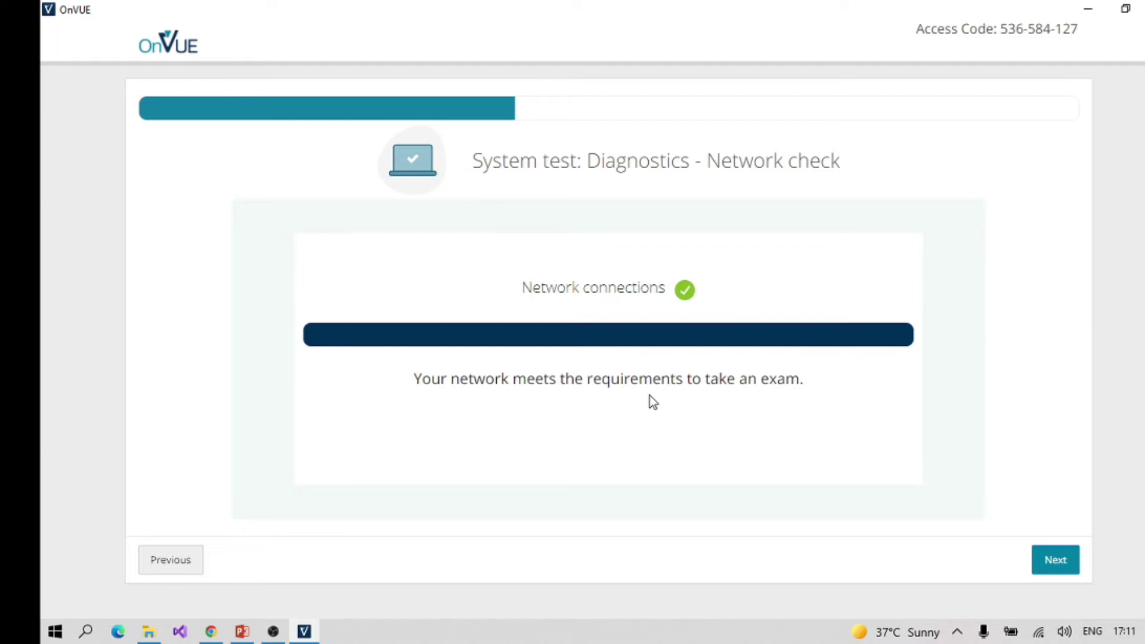
Step: Continue past the completed network check and exam setup instructions, and launch the exam simulation
{"action": "left_click", "coordinate": [1073, 566]}
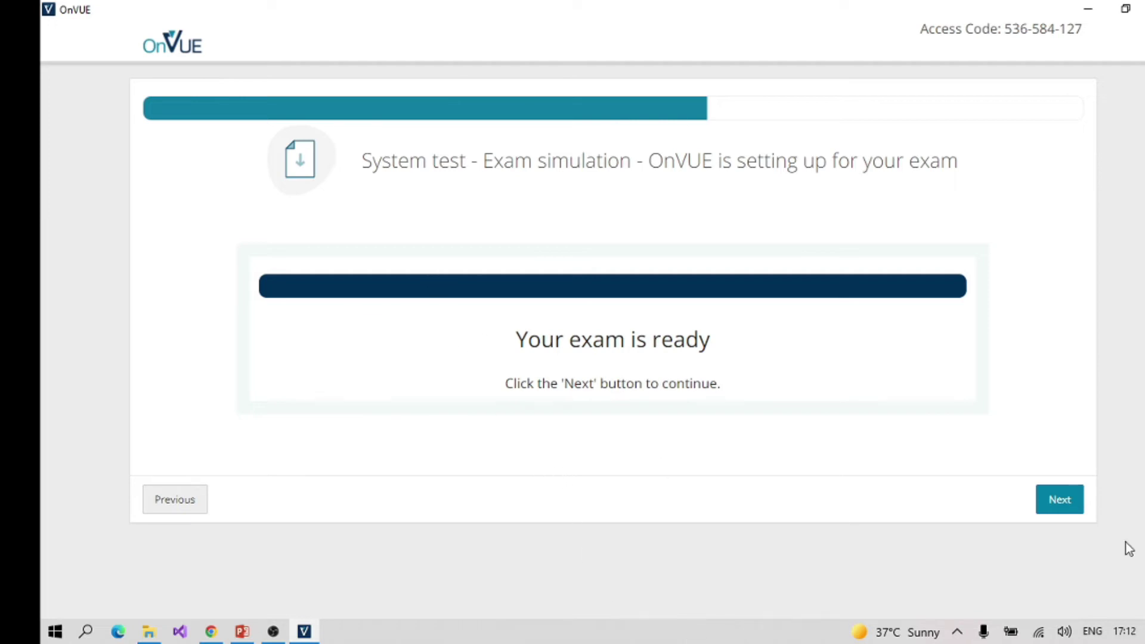
{"action": "left_click", "coordinate": [1068, 505]}
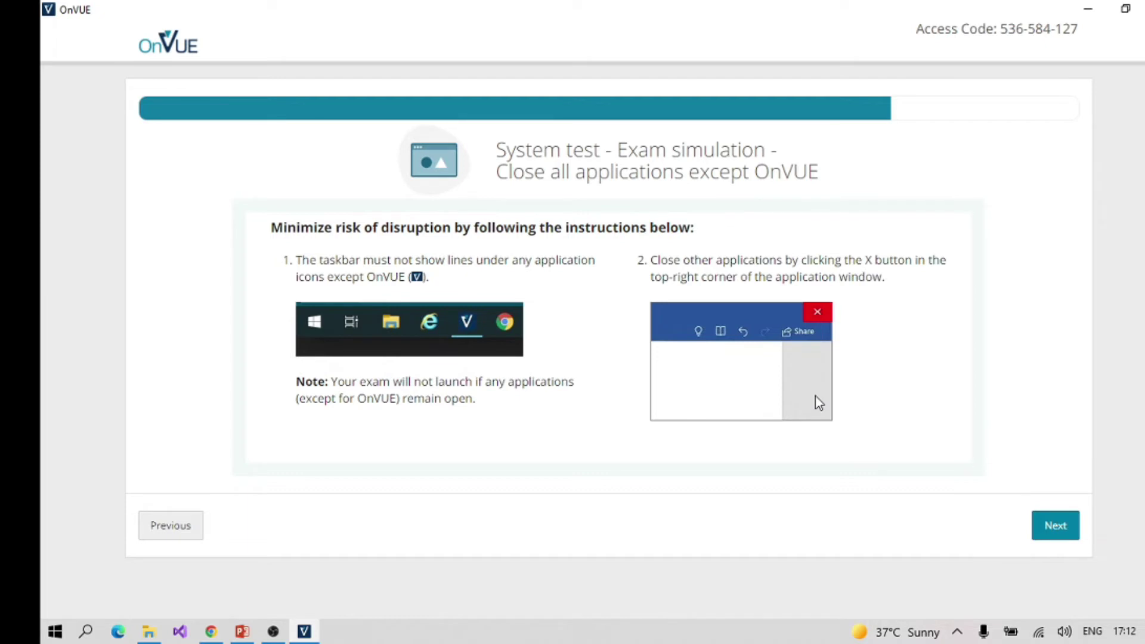
{"action": "left_click", "coordinate": [1055, 527]}
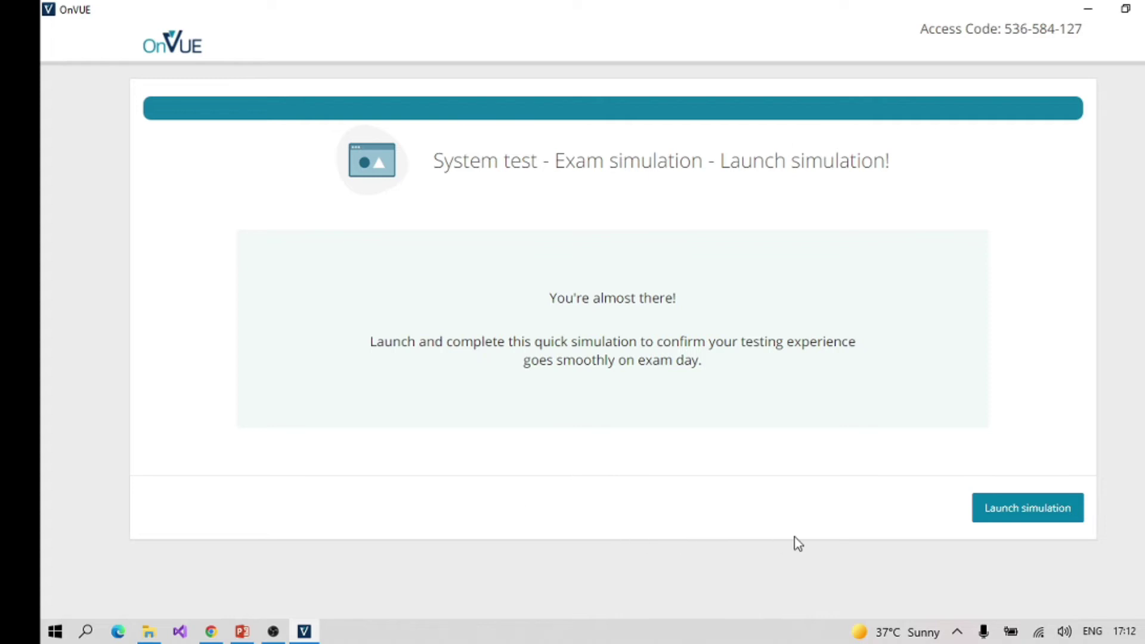
{"action": "left_click", "coordinate": [1027, 519]}
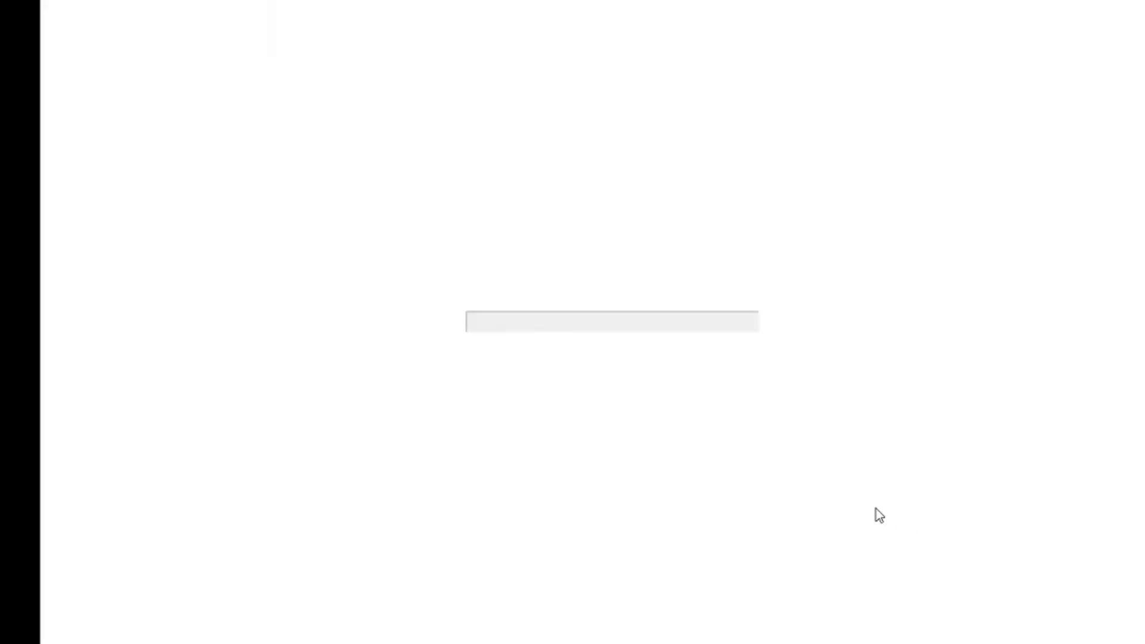